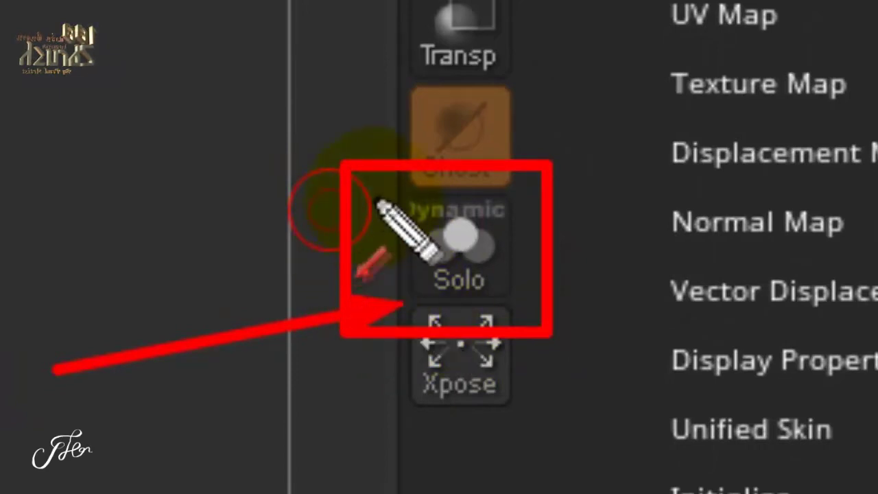
# - Isolate the body subtool with Solo, spin it around, then turn Solo off to restore the full soldier
pyautogui.click(410, 281)
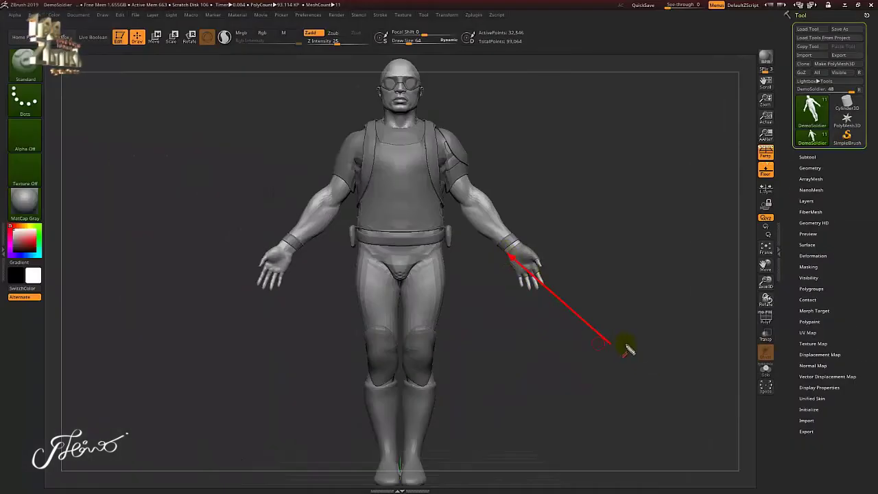
pyautogui.moveTo(626, 344); pyautogui.dragTo(757, 371)
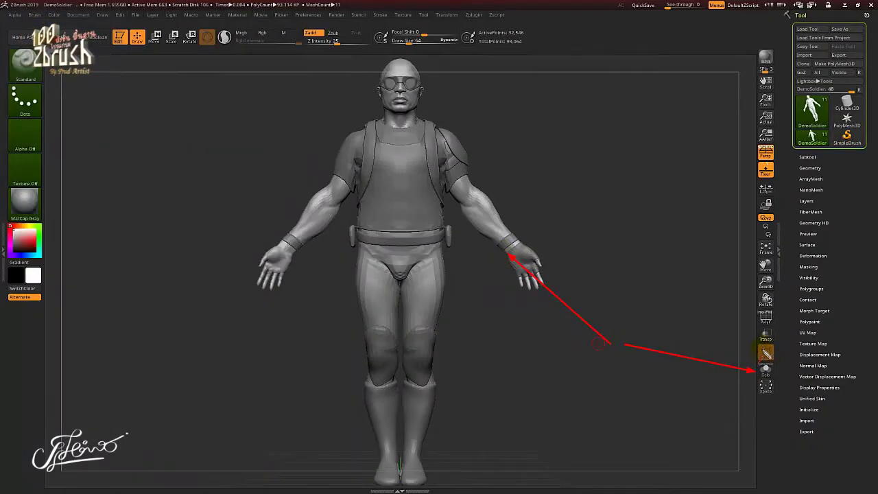
pyautogui.click(766, 369)
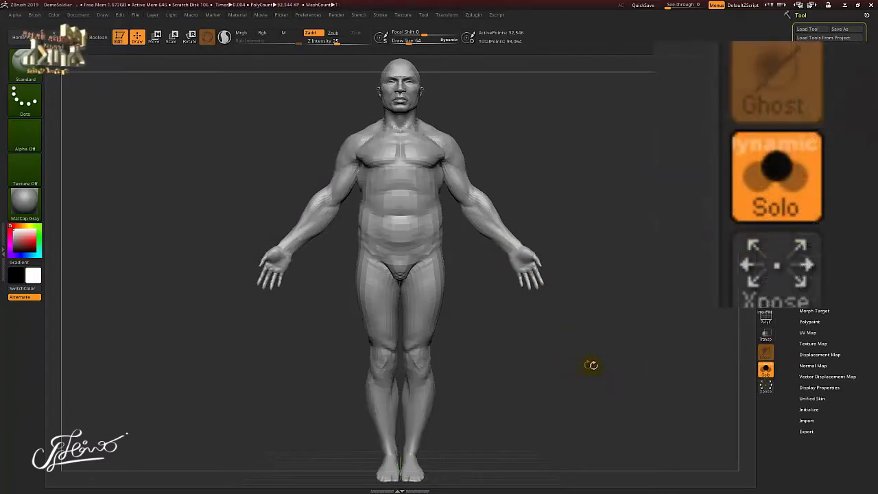
pyautogui.moveTo(607, 373)
pyautogui.mouseDown()
pyautogui.moveTo(569, 364)
pyautogui.moveTo(603, 369)
pyautogui.mouseUp()
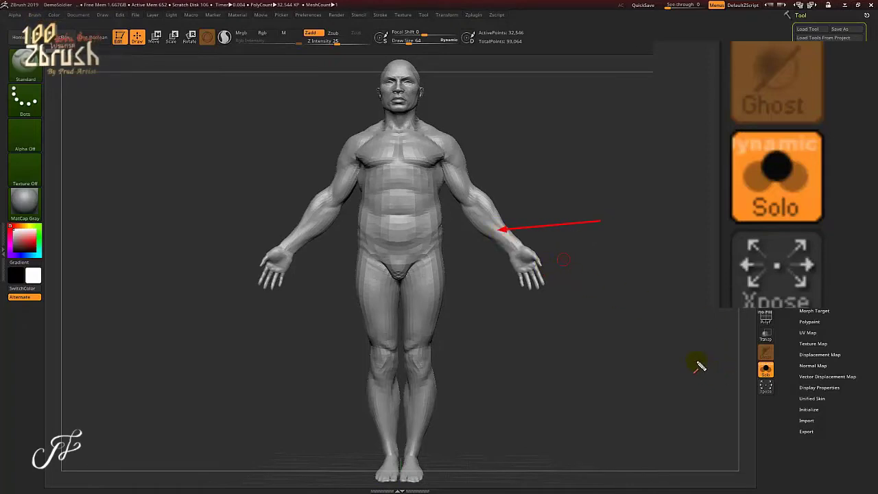
pyautogui.click(764, 371)
pyautogui.click(765, 371)
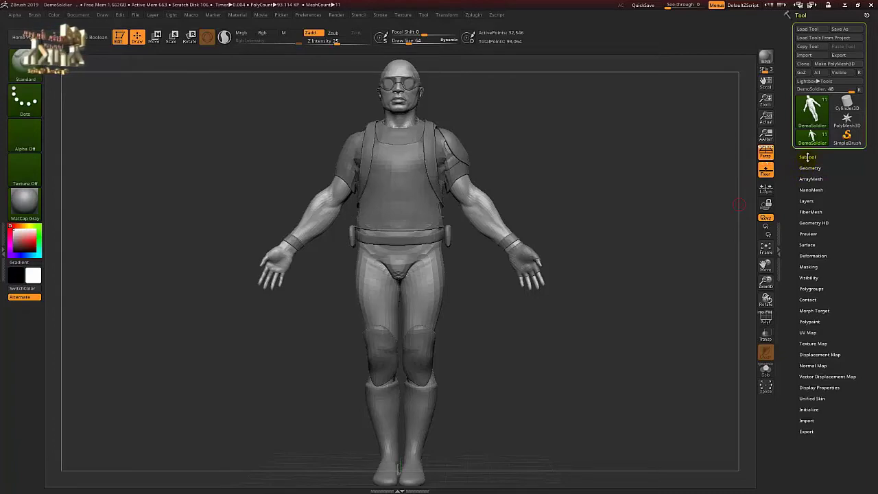
# - Expand the Subtool list showing DemoSoldier, shirt, vest, backpack, goggles and boots
pyautogui.click(807, 156)
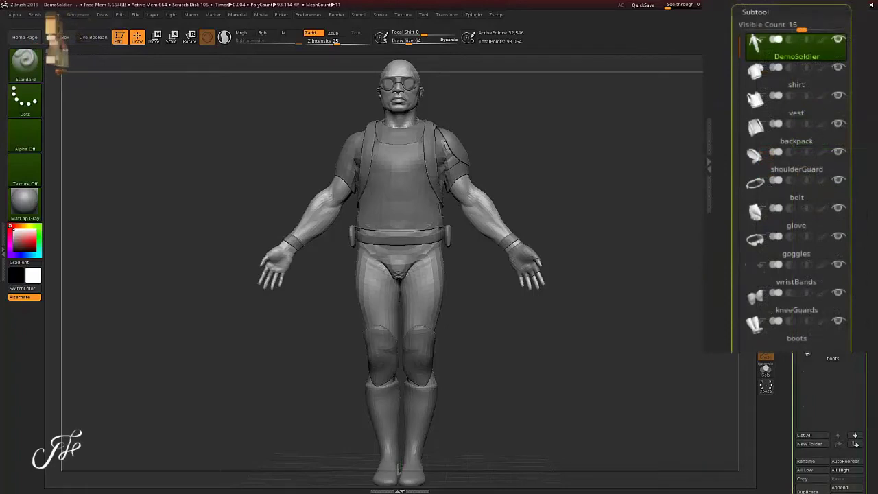
pyautogui.moveTo(734, 26); pyautogui.dragTo(866, 367)
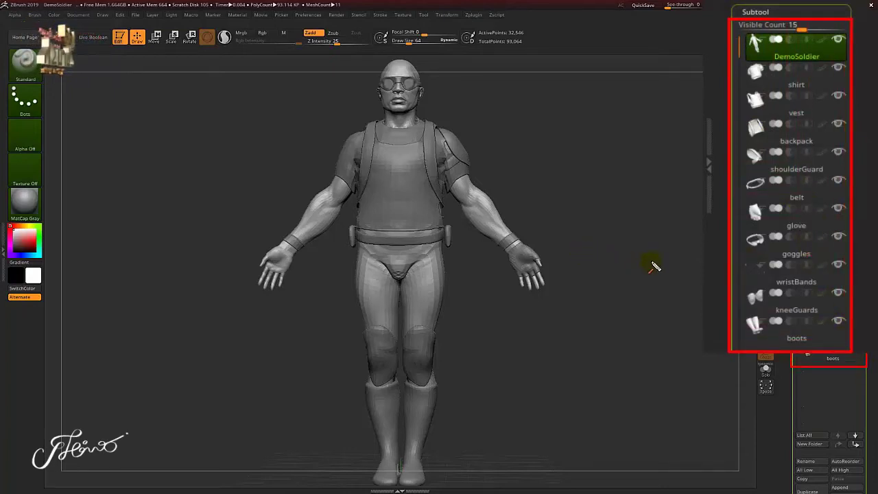
pyautogui.moveTo(707, 169); pyautogui.dragTo(724, 162)
pyautogui.moveTo(601, 262); pyautogui.dragTo(418, 207)
pyautogui.moveTo(545, 174); pyautogui.dragTo(482, 197)
pyautogui.moveTo(495, 105); pyautogui.dragTo(443, 162)
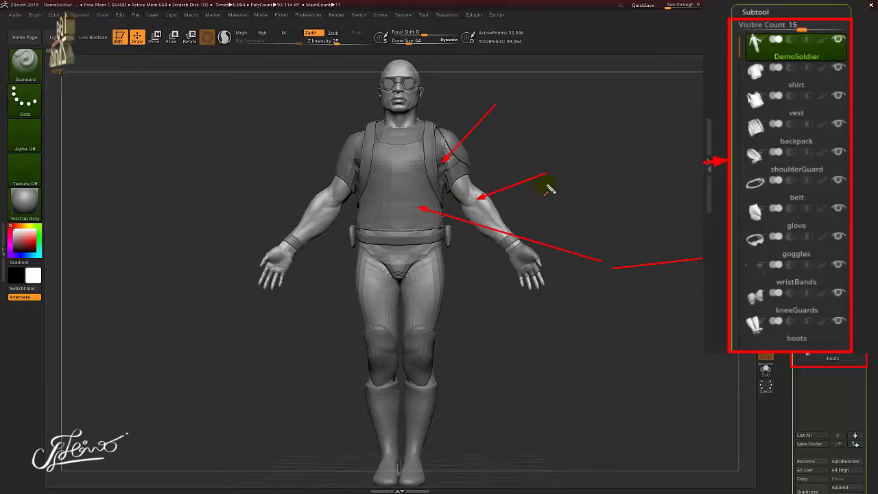
pyautogui.moveTo(704, 87); pyautogui.dragTo(740, 74)
pyautogui.moveTo(704, 118); pyautogui.dragTo(744, 101)
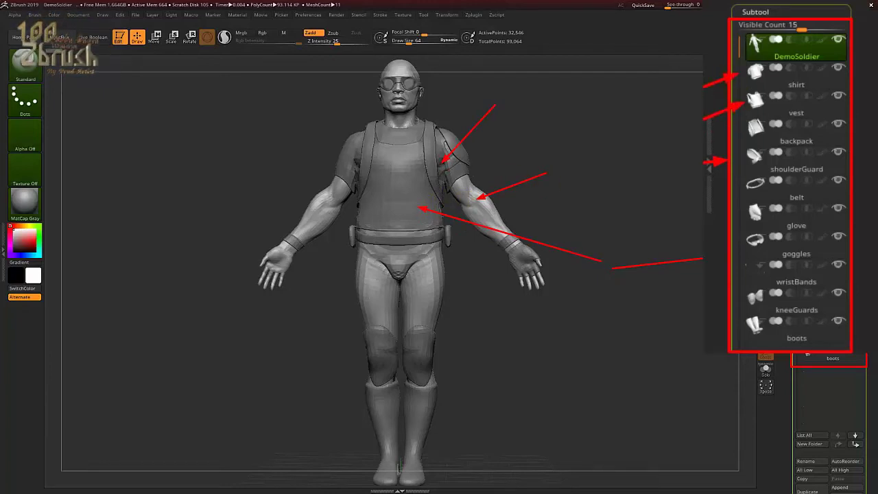
pyautogui.moveTo(704, 42); pyautogui.dragTo(732, 42)
pyautogui.moveTo(704, 217); pyautogui.dragTo(744, 212)
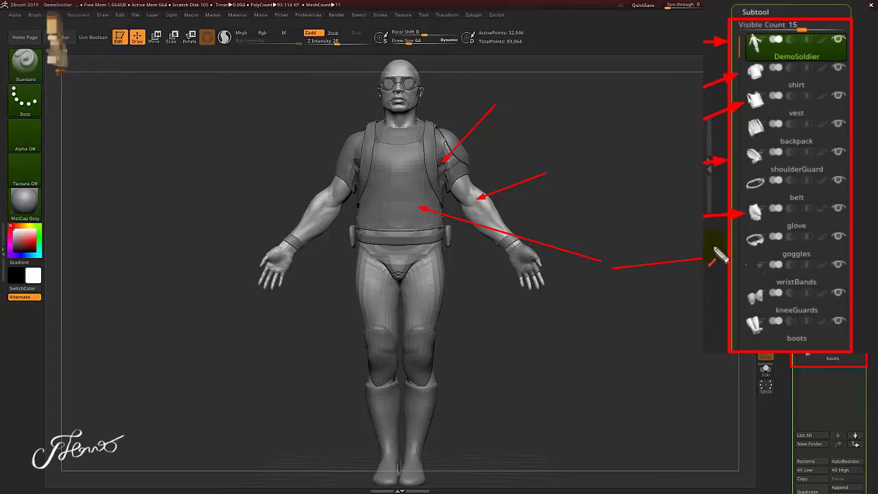
pyautogui.press('Escape')
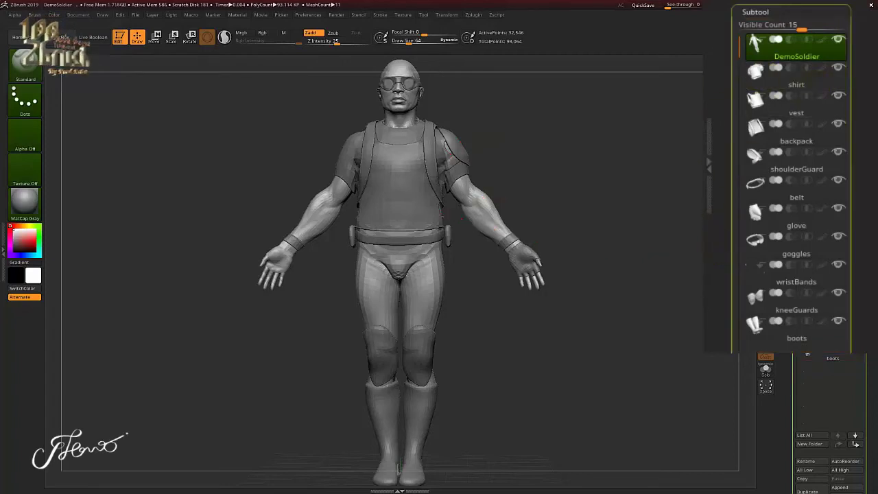
pyautogui.moveTo(703, 51); pyautogui.dragTo(741, 48)
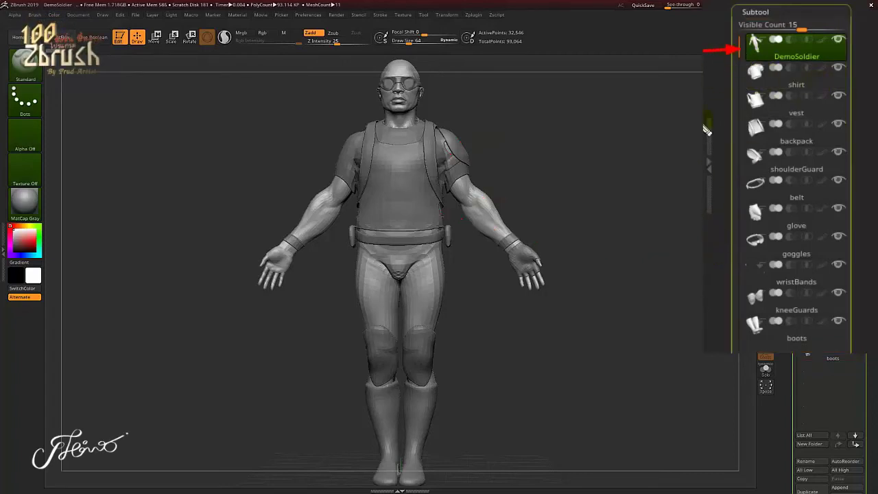
pyautogui.moveTo(691, 356); pyautogui.dragTo(752, 362)
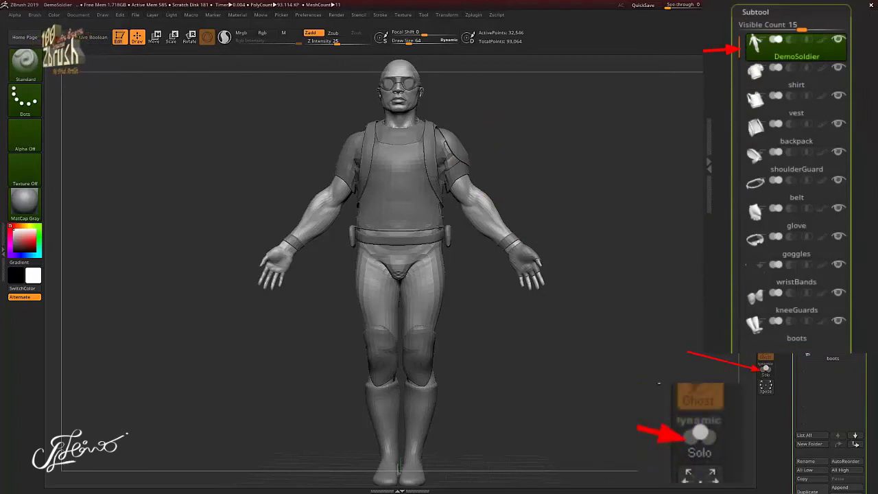
pyautogui.click(766, 371)
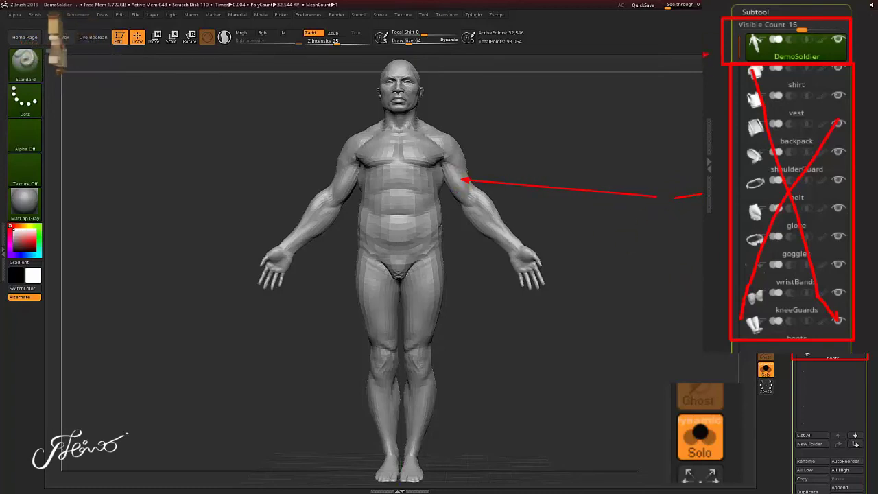
pyautogui.click(766, 371)
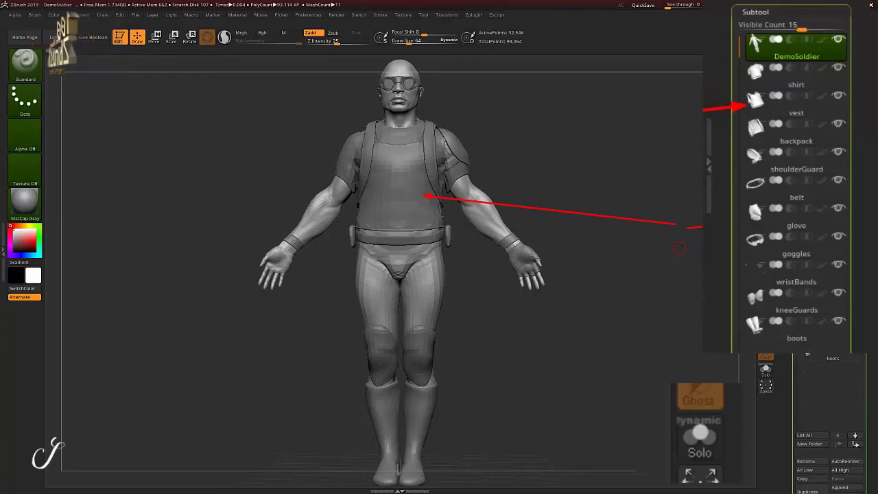
pyautogui.moveTo(795, 110)
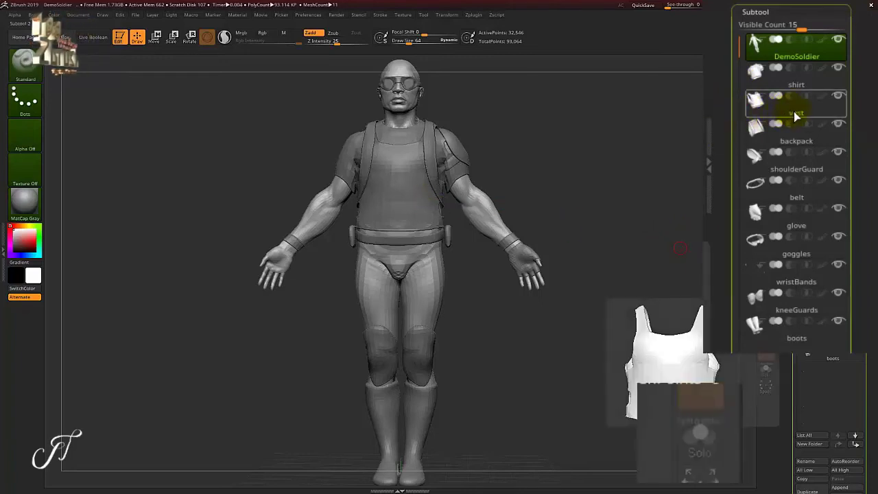
# - Select the vest subtool, solo it, and rotate it to a three-quarter view
pyautogui.click(798, 114)
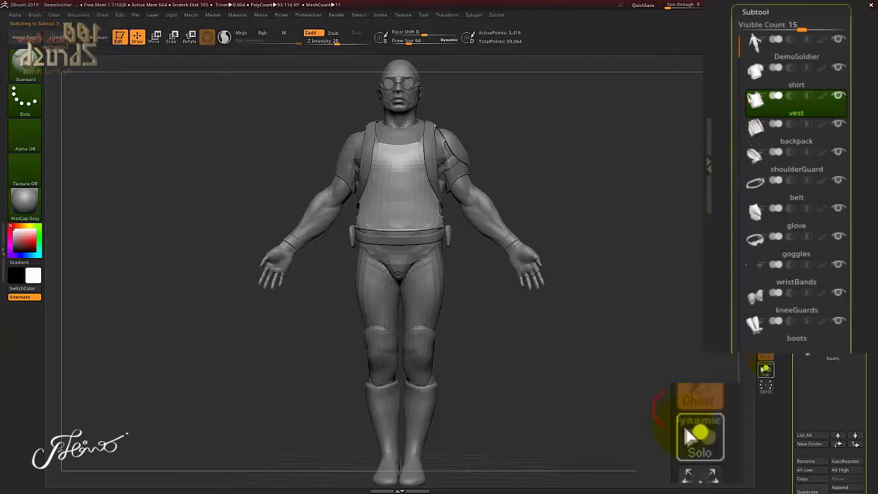
pyautogui.click(765, 368)
pyautogui.moveTo(569, 259)
pyautogui.mouseDown()
pyautogui.moveTo(578, 274)
pyautogui.moveTo(548, 256)
pyautogui.mouseUp()
pyautogui.moveTo(539, 215)
pyautogui.mouseDown()
pyautogui.moveTo(563, 256)
pyautogui.moveTo(522, 254)
pyautogui.moveTo(568, 274)
pyautogui.moveTo(556, 268)
pyautogui.moveTo(551, 240)
pyautogui.moveTo(564, 274)
pyautogui.mouseUp()
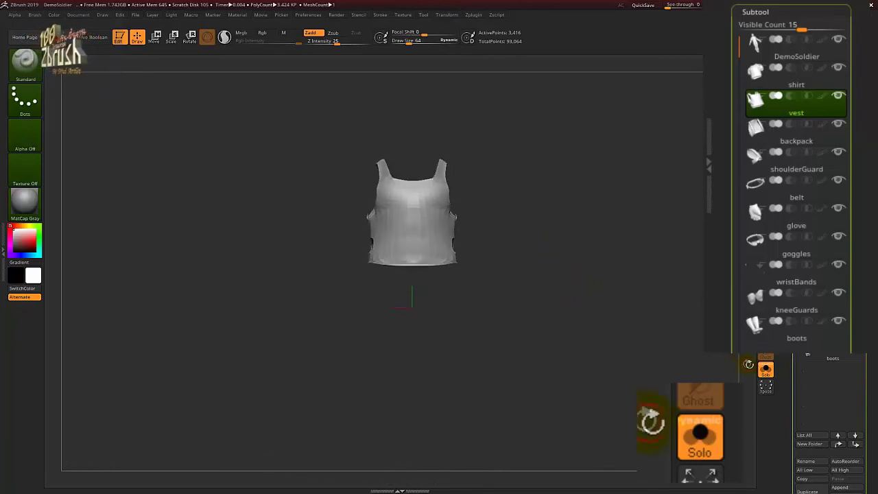
# - Turn Solo off to show the whole soldier, frame the vest, and orbit the model
pyautogui.click(700, 437)
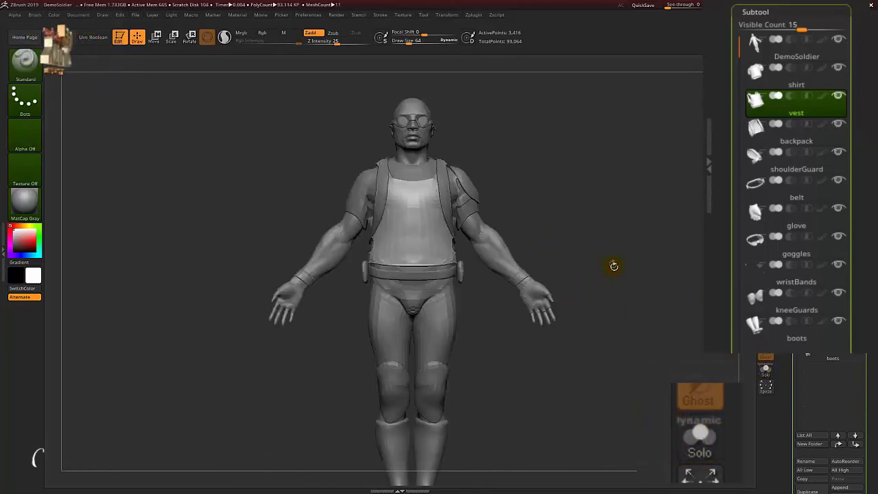
pyautogui.press('f')
pyautogui.press('f')
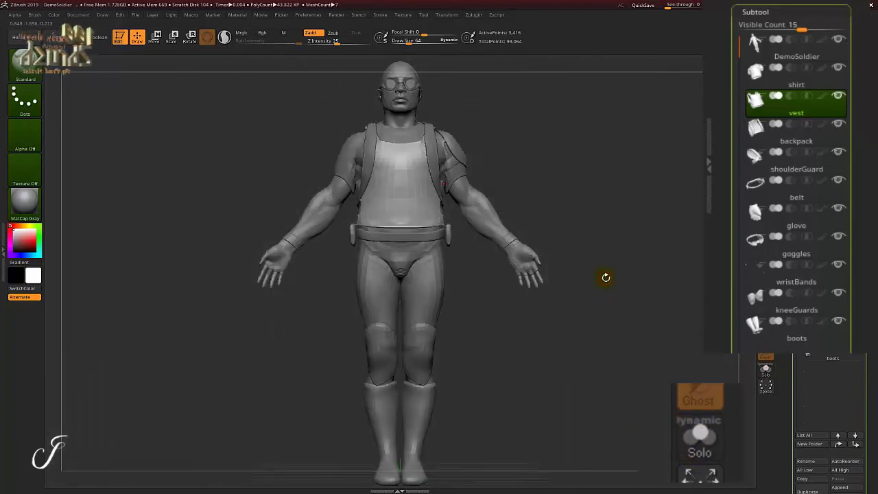
pyautogui.moveTo(615, 240)
pyautogui.mouseDown()
pyautogui.moveTo(602, 255)
pyautogui.moveTo(580, 248)
pyautogui.mouseUp()
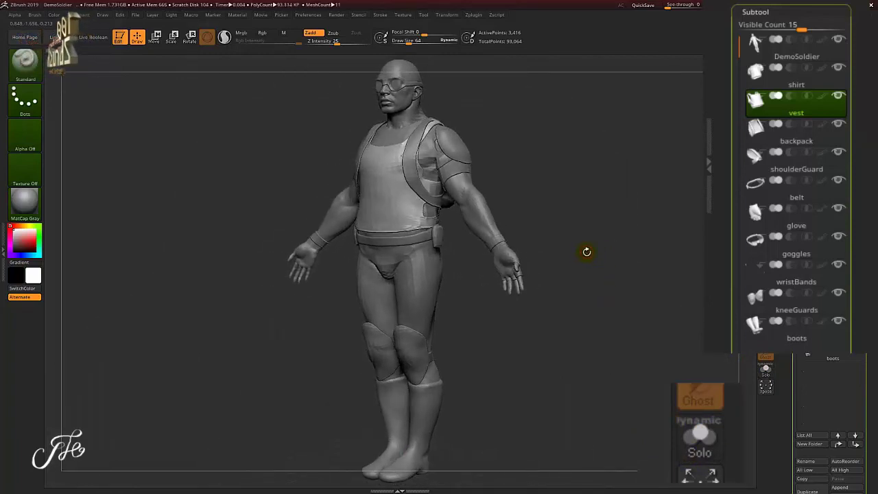